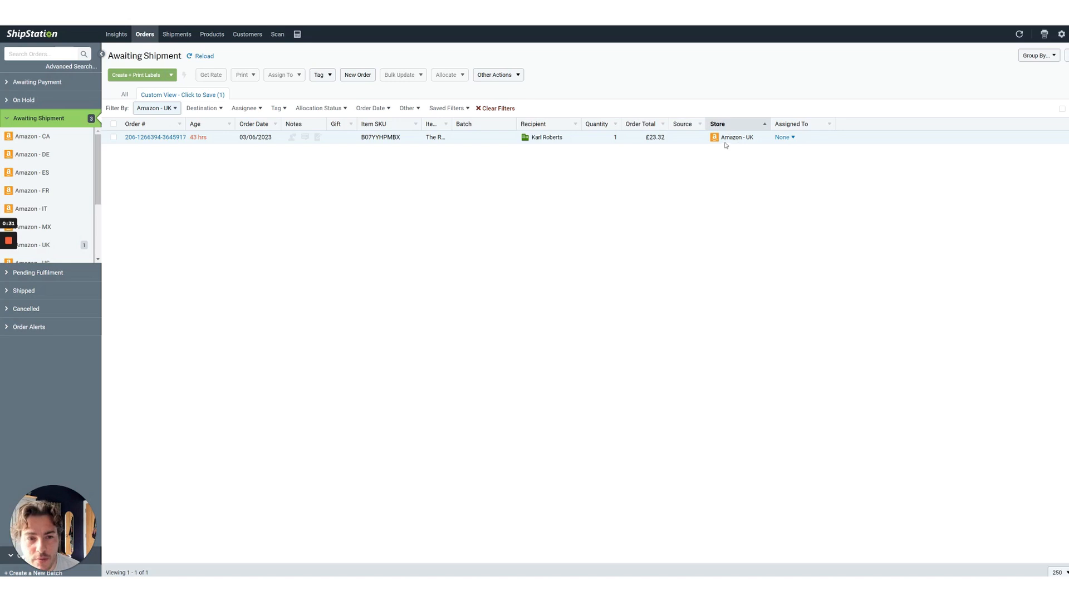
Step: Widen the Store column, and review the recipient address and ordered item of the Amazon - UK order awaiting shipment
left_click_drag(770, 124, 817, 124)
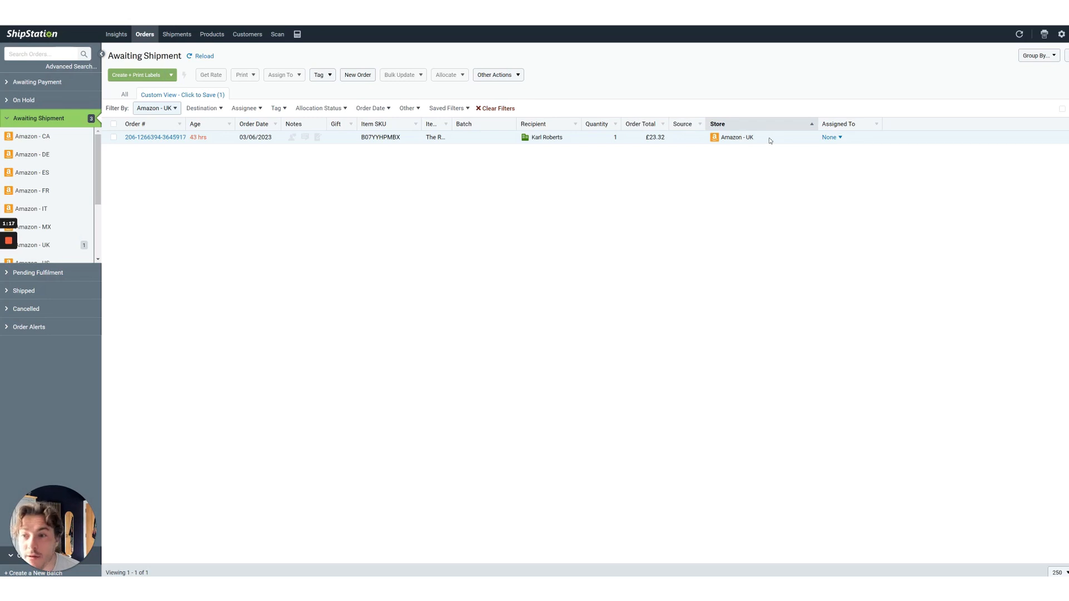
left_click(160, 139)
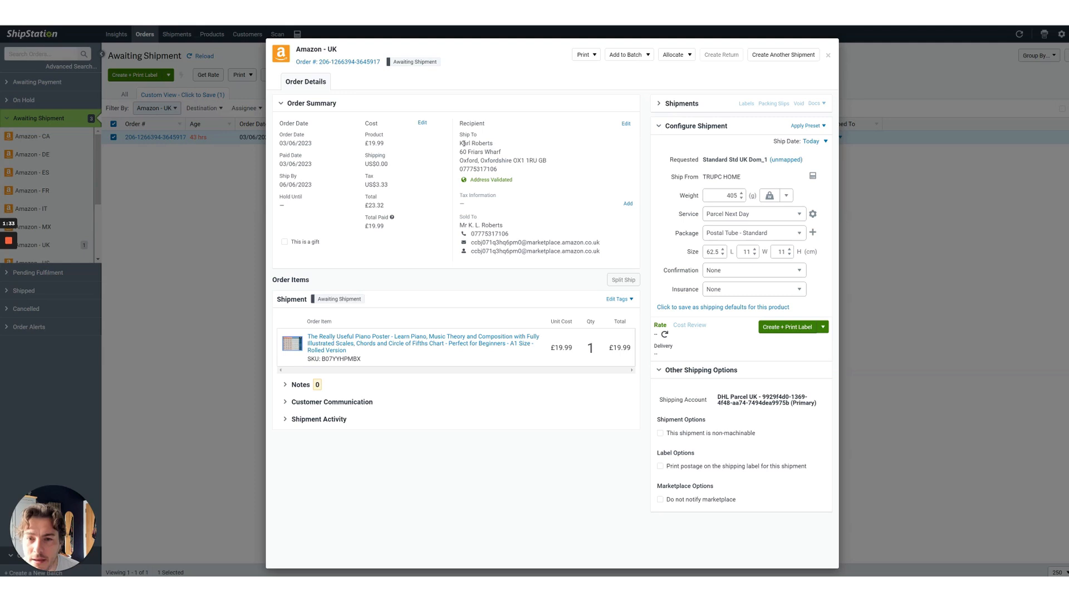
left_click_drag(461, 142, 501, 153)
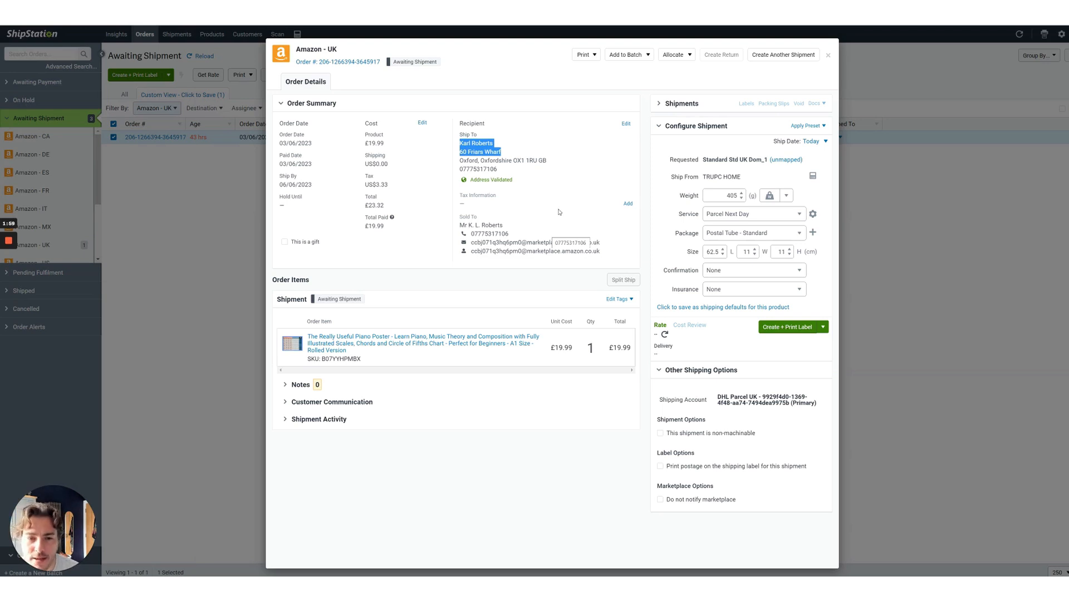
left_click(472, 304)
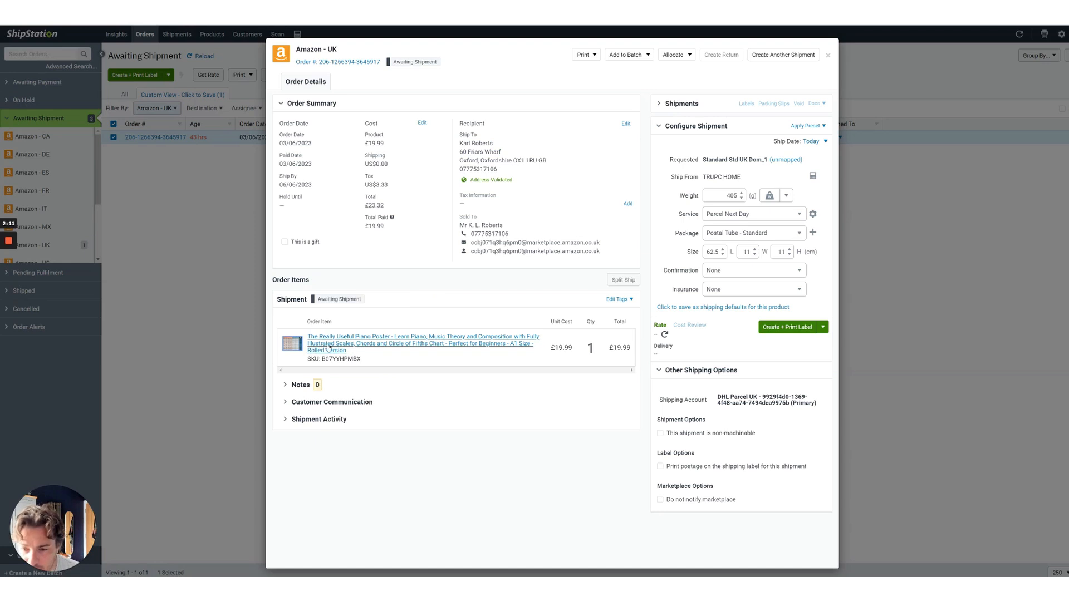
mouse_move(296, 349)
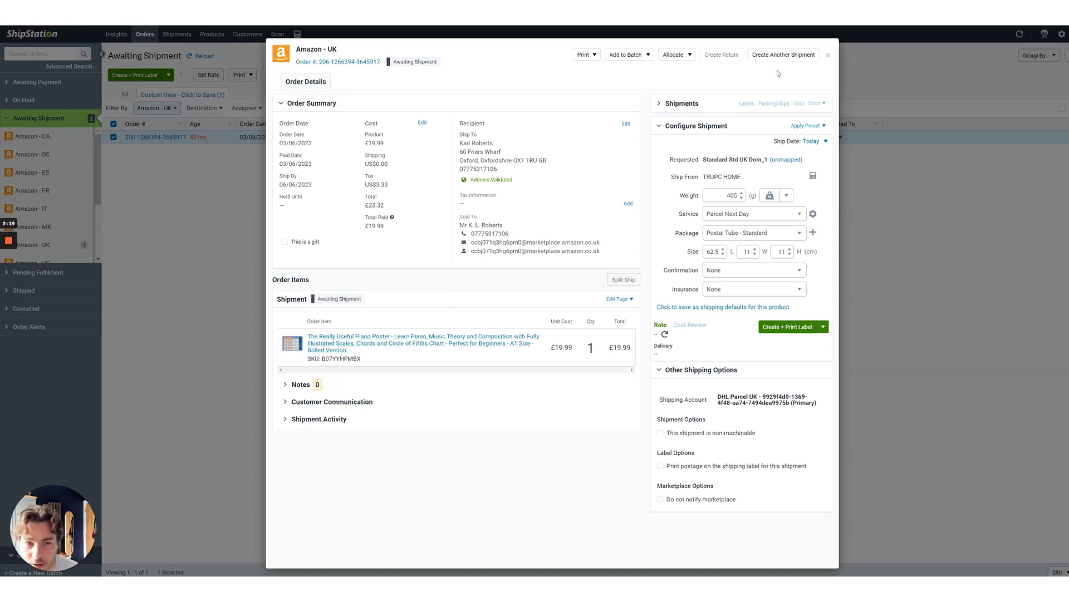
left_click(829, 53)
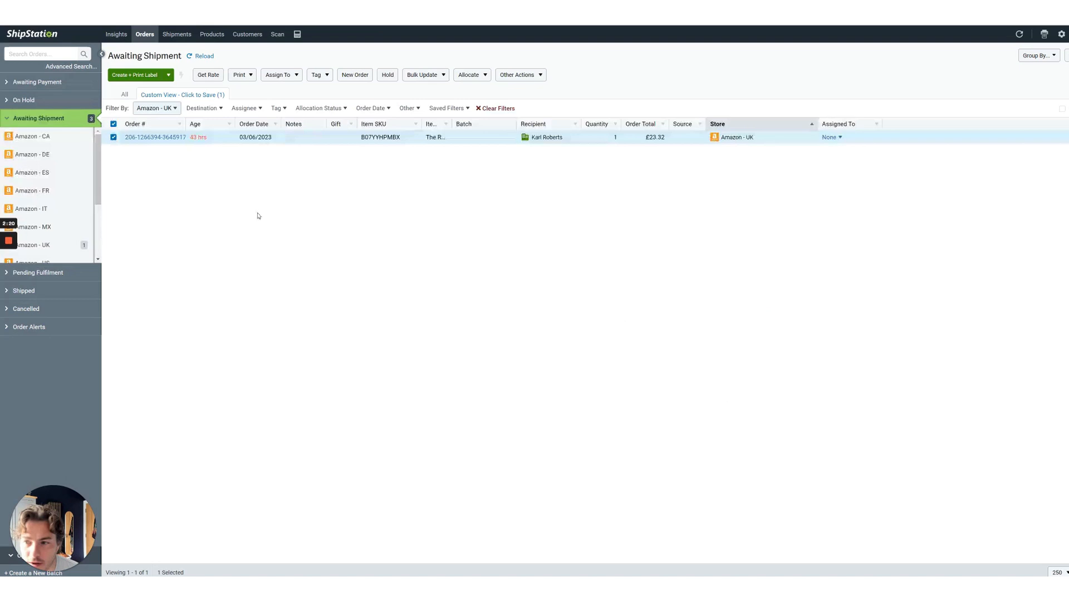
Step: View the shipped orders and examine which store each one came from, such as Amazon - FR, Amazon - UK and Walmart - US
left_click(55, 290)
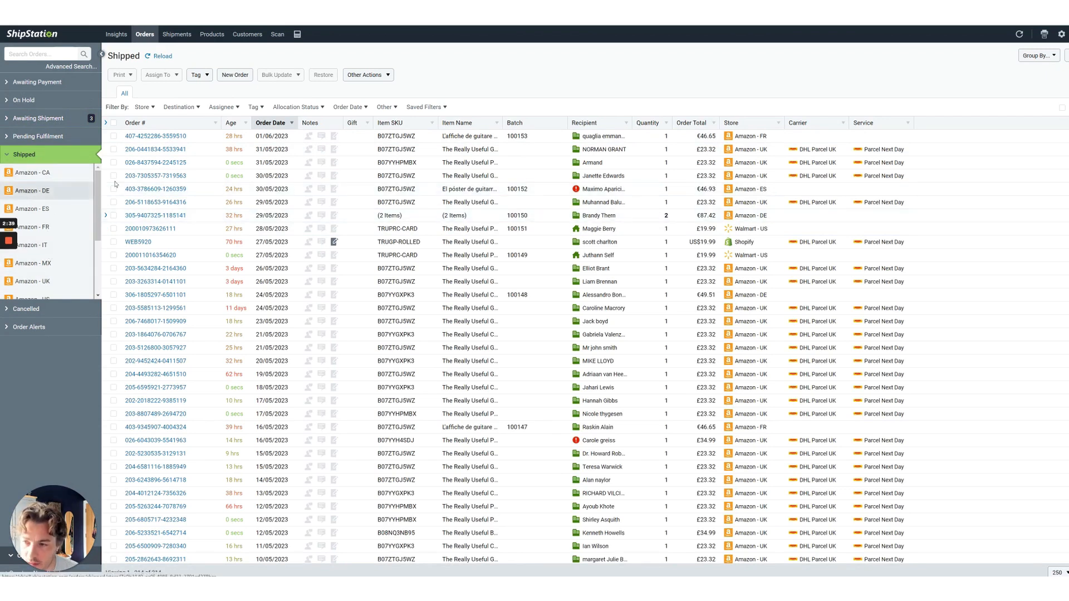
left_click_drag(767, 137, 734, 137)
left_click(752, 142)
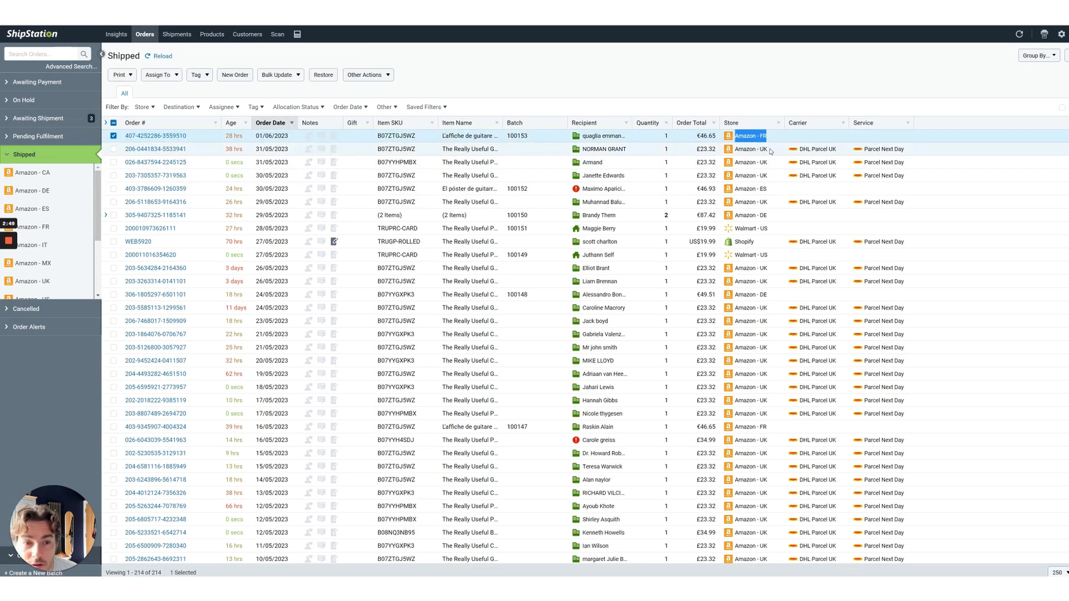
left_click_drag(767, 149, 744, 149)
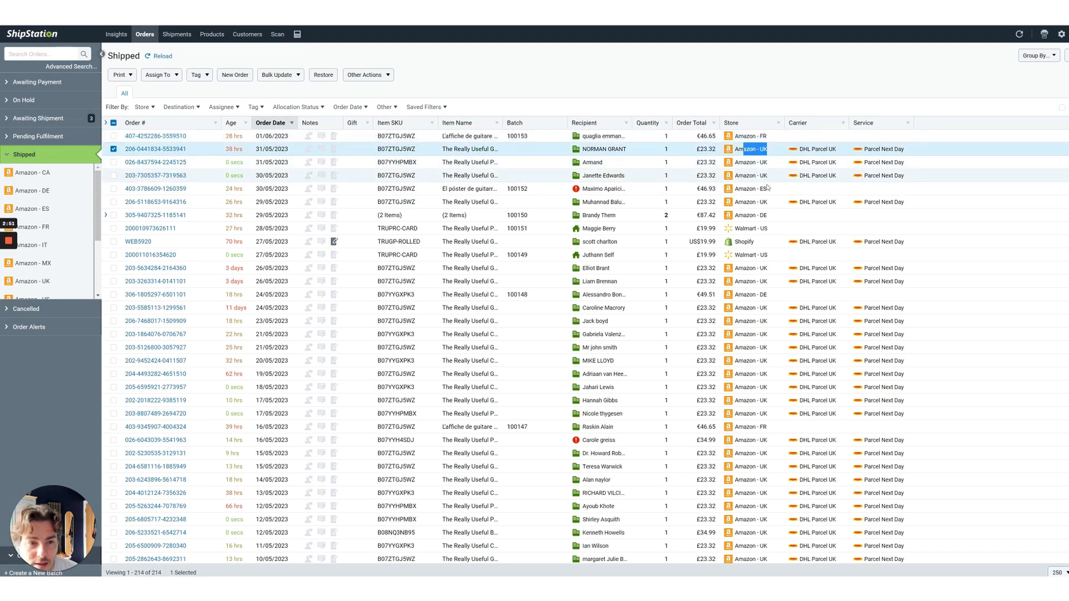
left_click_drag(768, 189, 733, 231)
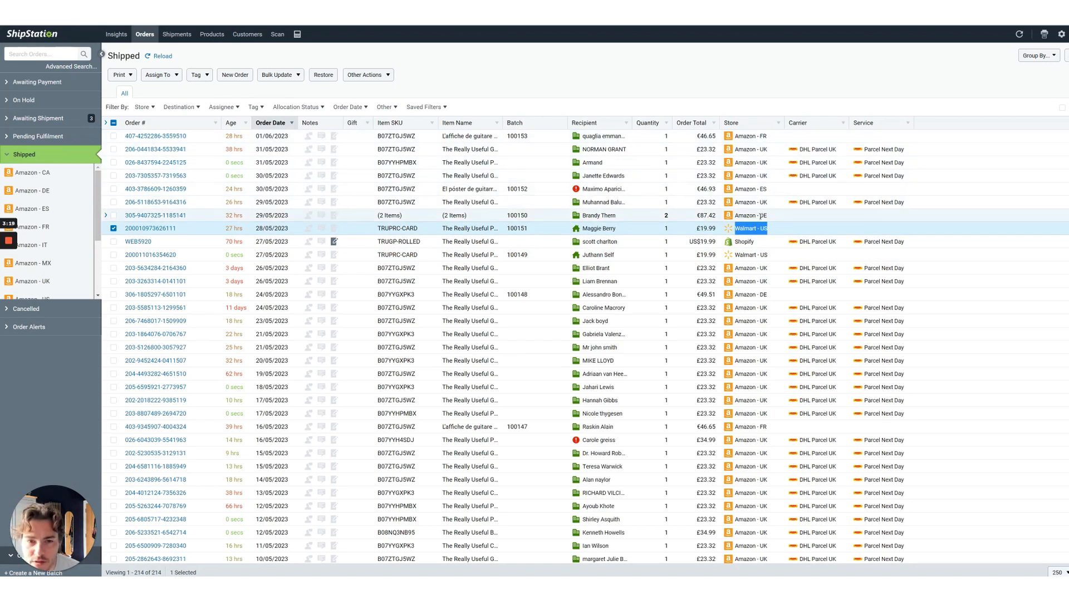
Step: Filter the orders awaiting shipment to the Amazon - UK store
left_click(54, 124)
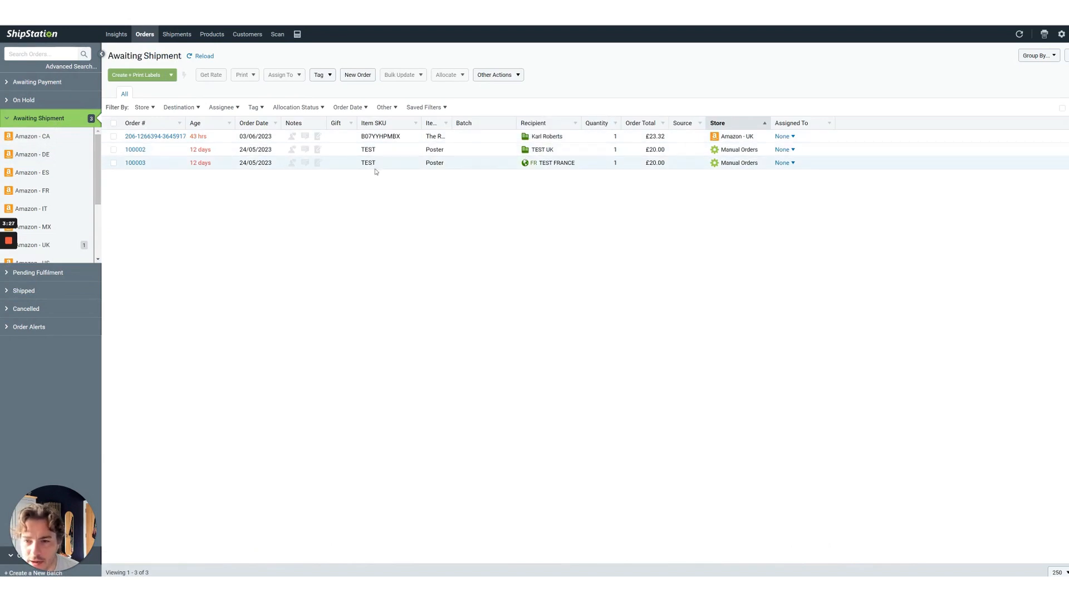
left_click(149, 109)
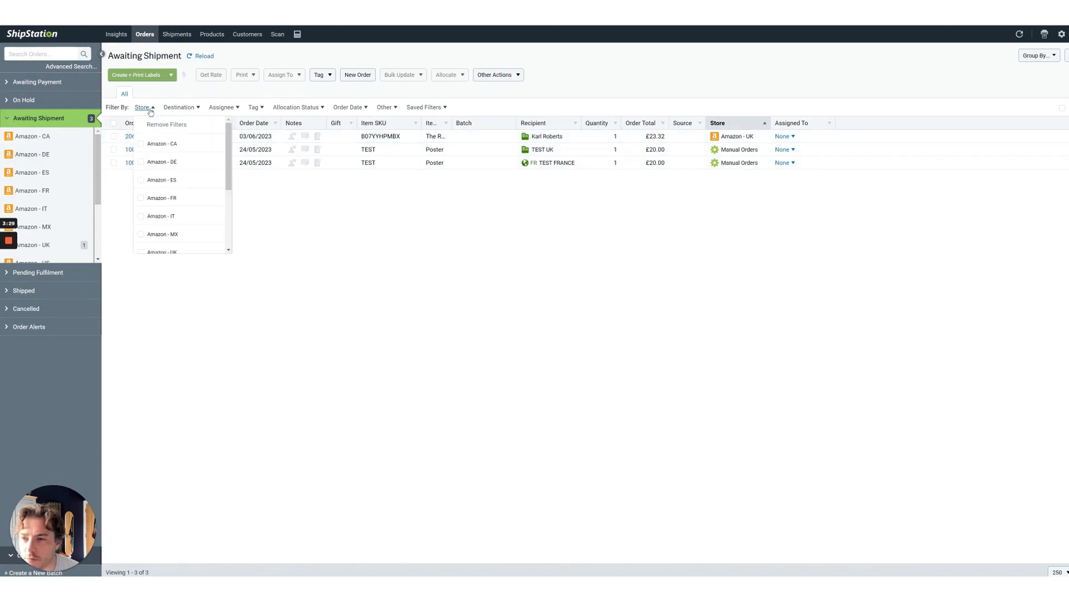
scroll(179, 203, "down", 1)
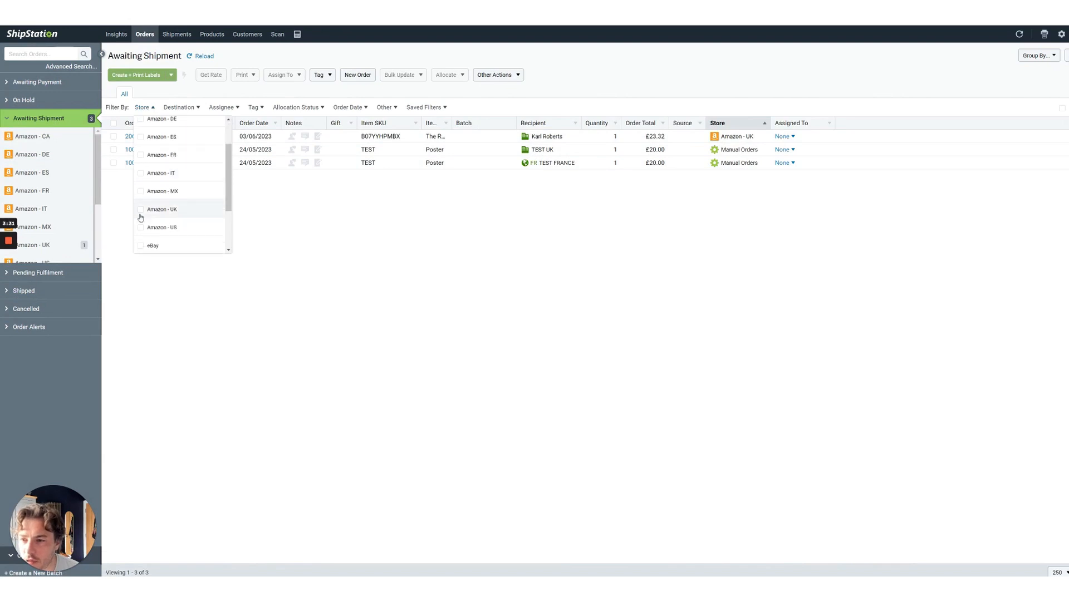
left_click(140, 210)
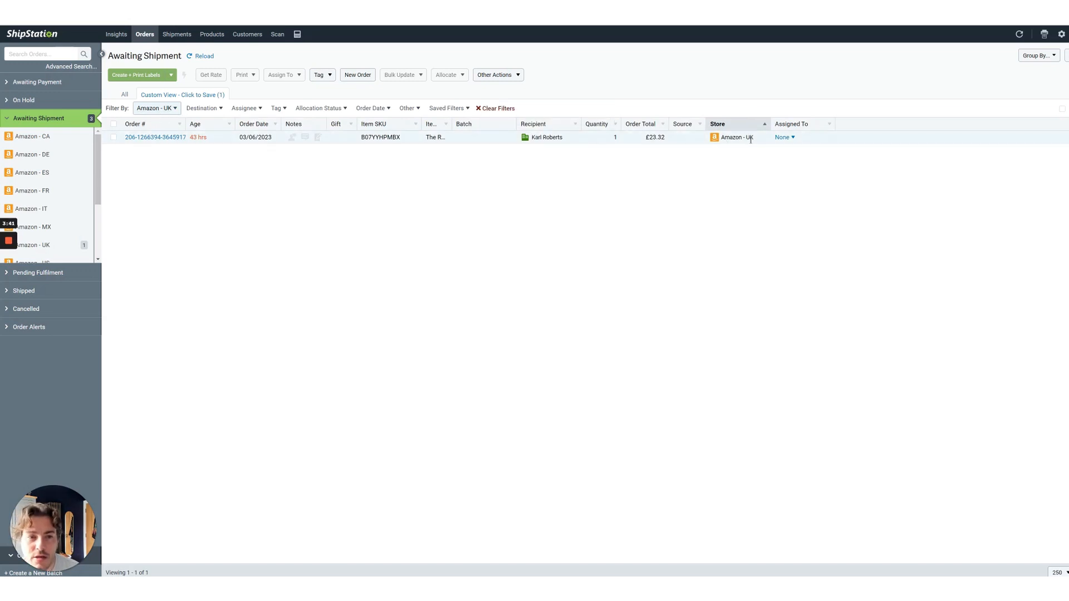
Step: Open the first shipped order and go through the following ones, previewing the product image of each
left_click(48, 291)
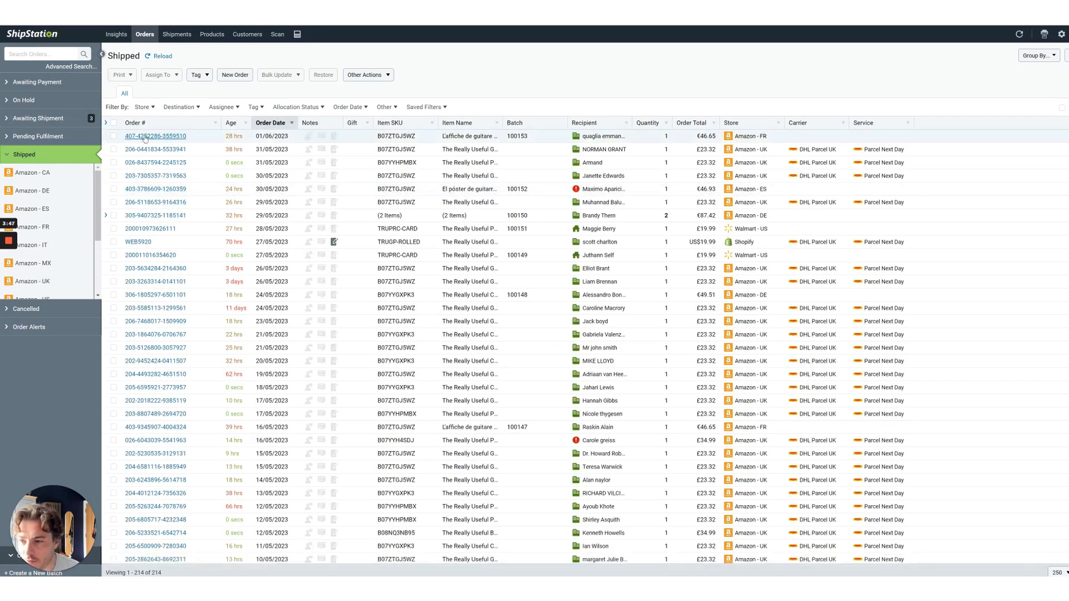
left_click(144, 137)
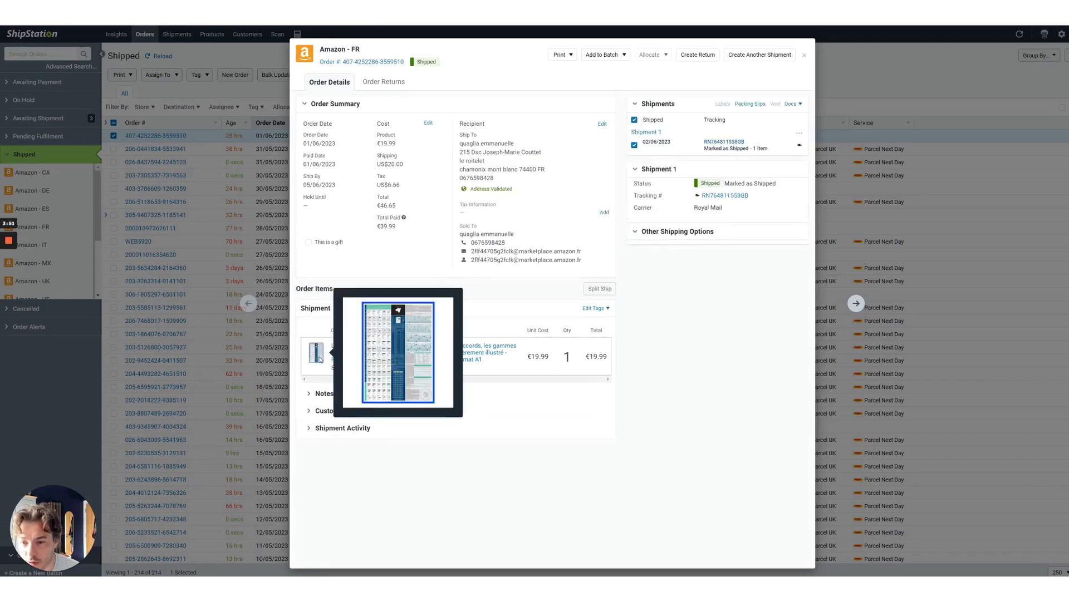
left_click(855, 303)
mouse_move(317, 349)
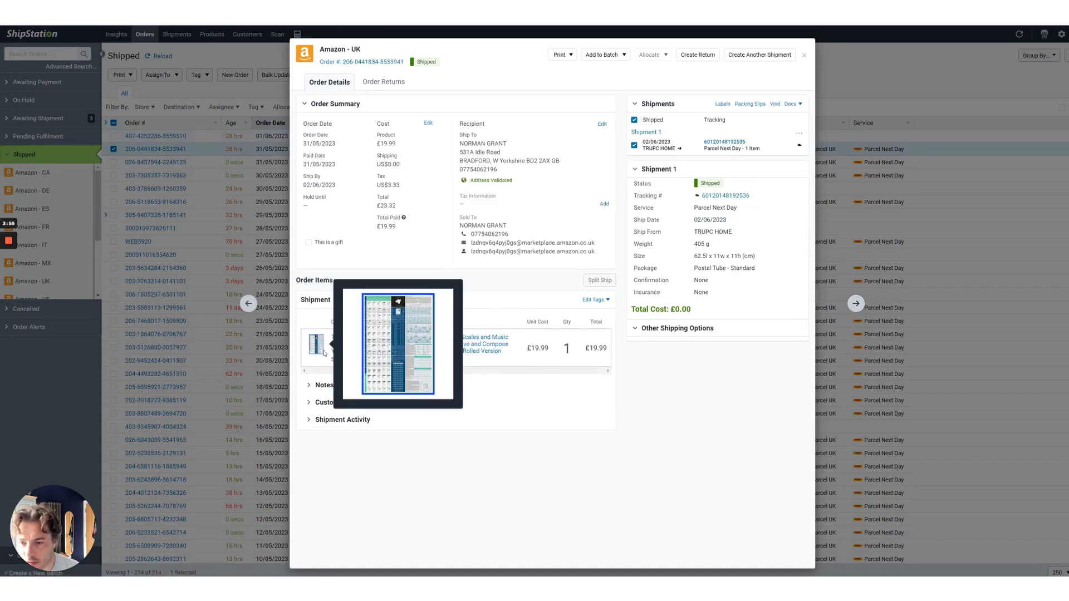
left_click(855, 304)
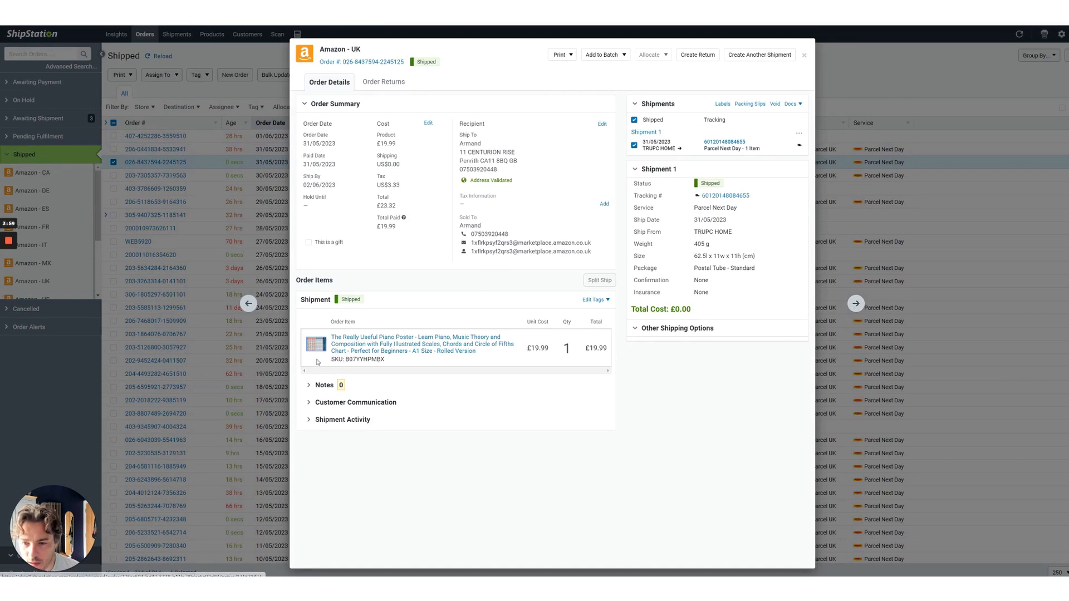
mouse_move(317, 349)
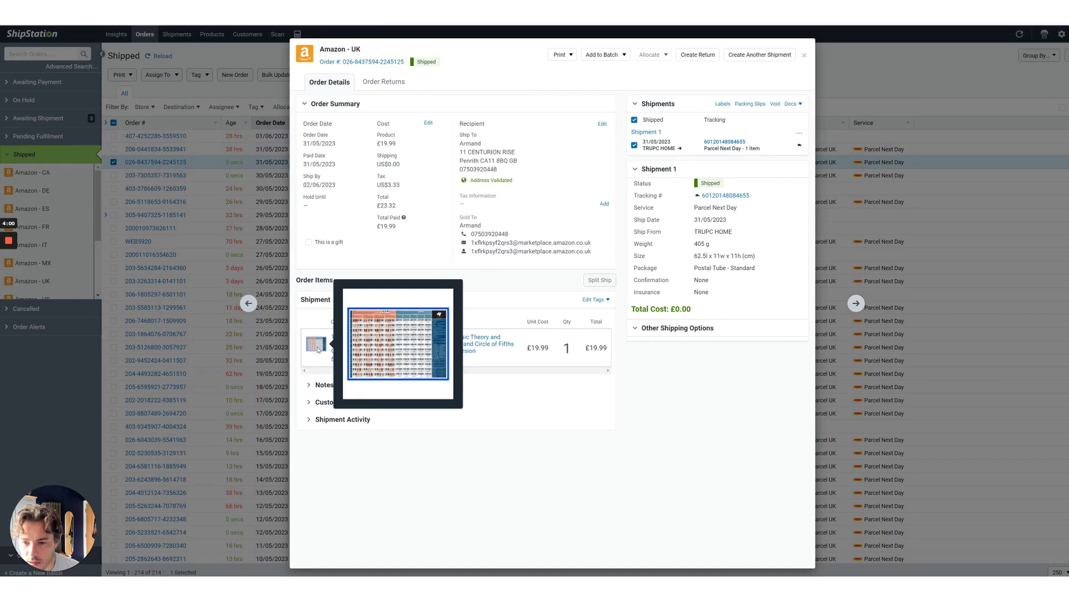
left_click(855, 304)
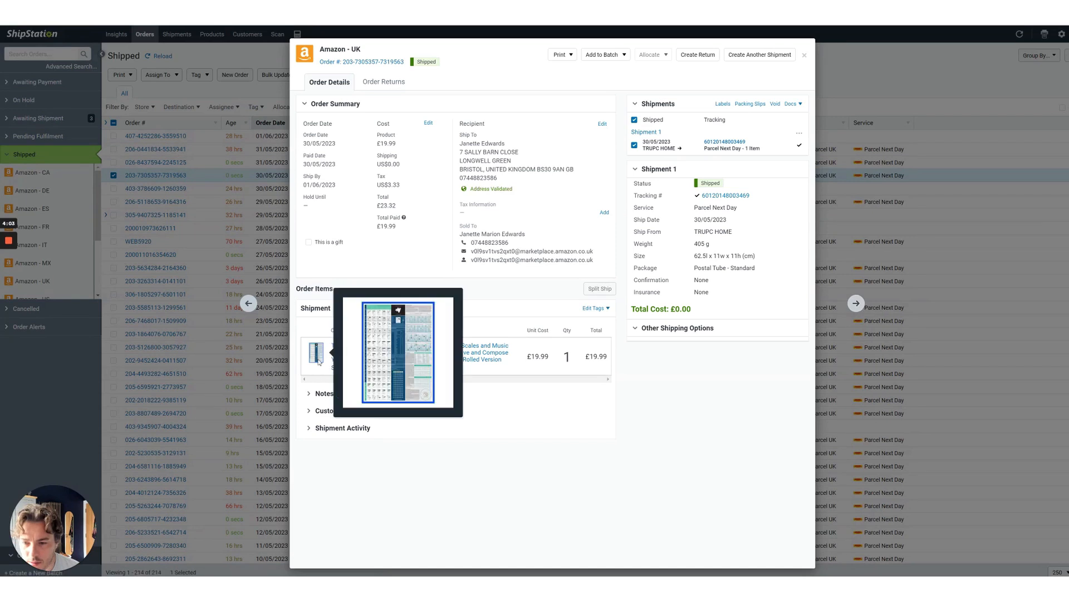
Step: Advance through the shipped orders to the two-item Amazon - DE order, preview both product images and close the order details
left_click(857, 304)
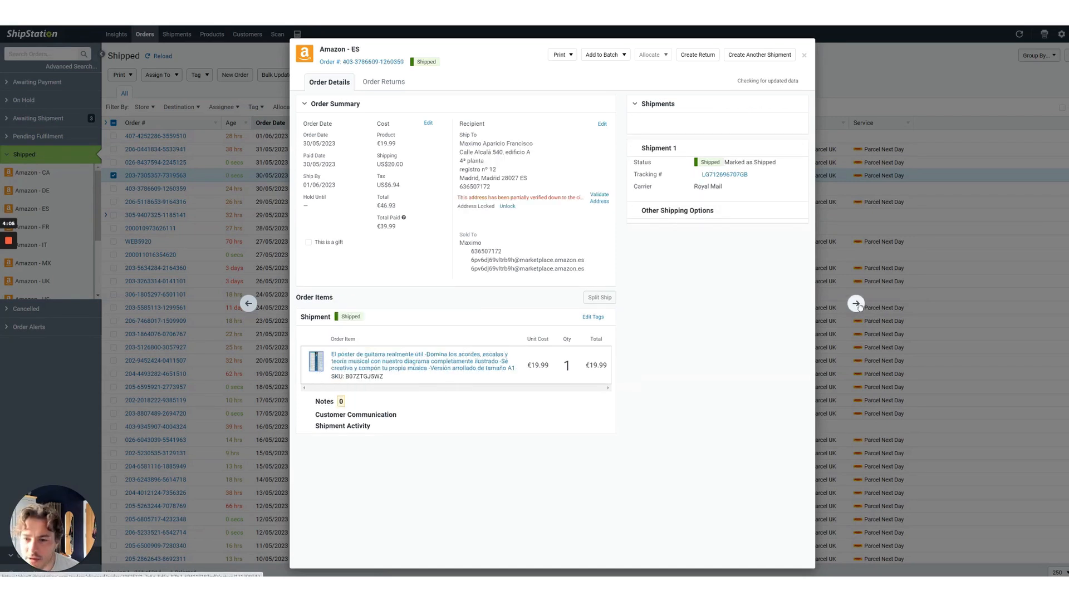
left_click(857, 305)
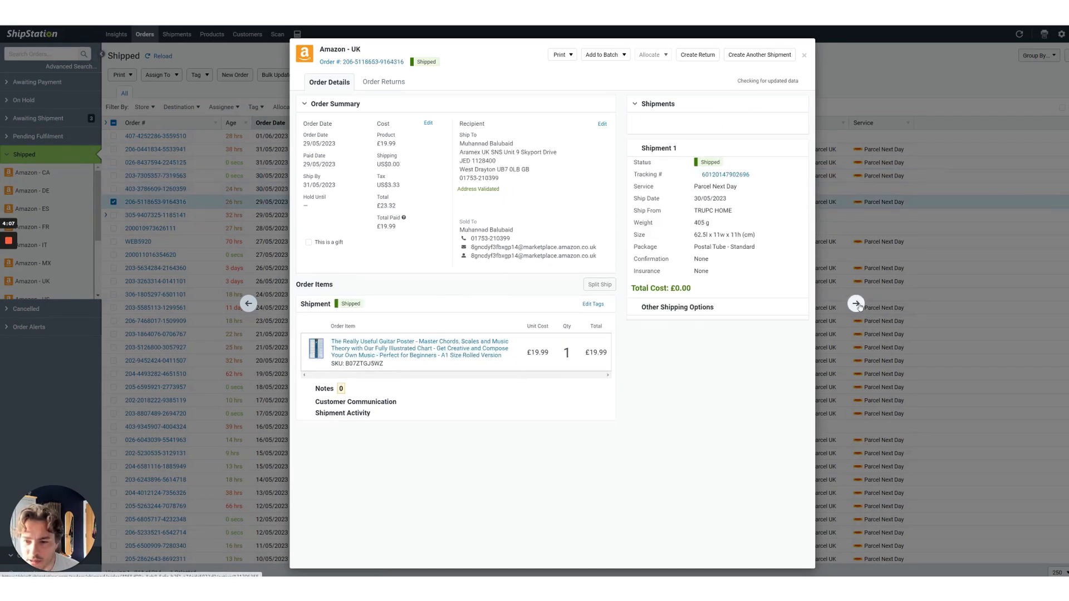
left_click(857, 304)
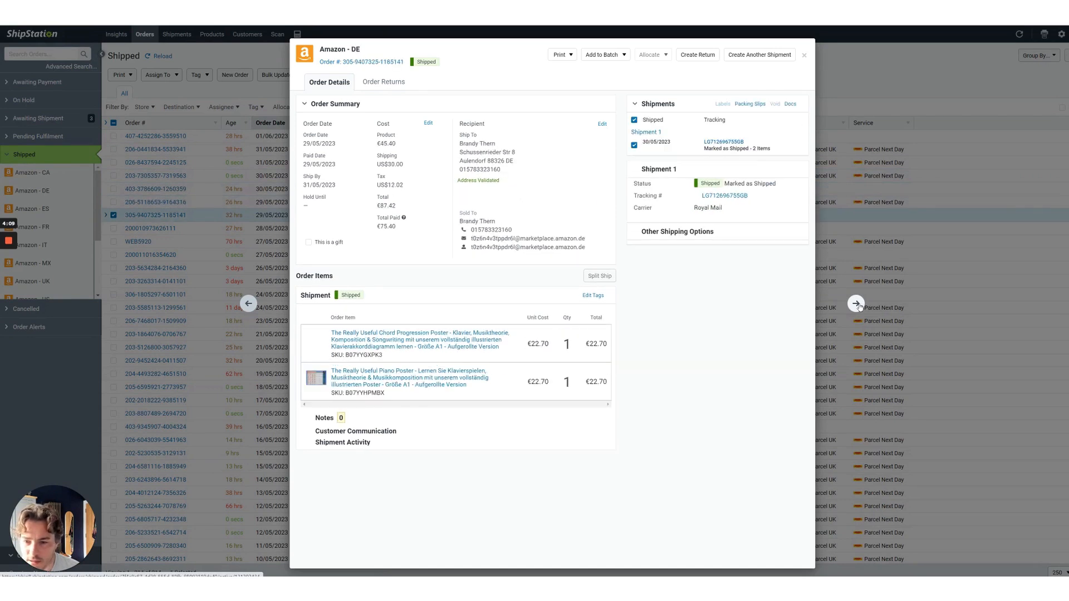
mouse_move(322, 380)
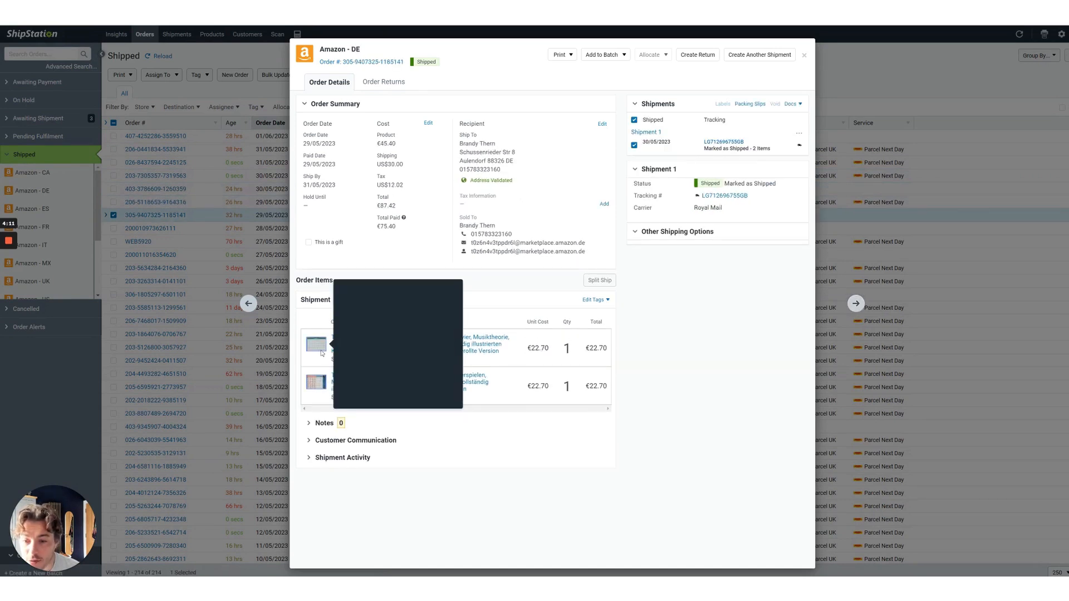
mouse_move(320, 333)
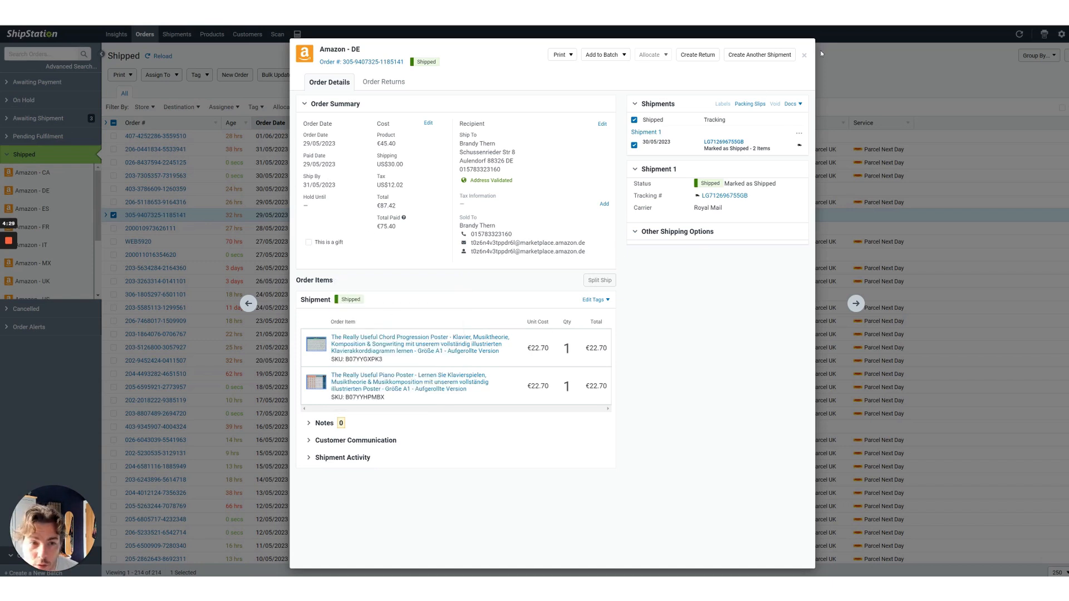
left_click(804, 54)
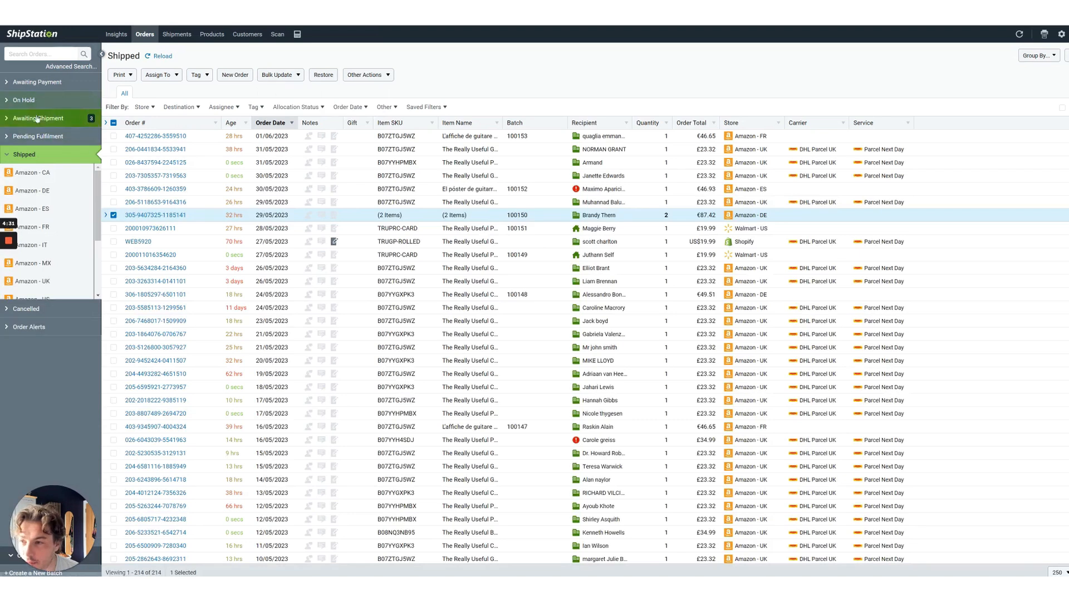
Step: Open the Amazon - UK order awaiting shipment and choose DHL Parcel UK's Parcel Next Day as its shipping service
left_click(37, 119)
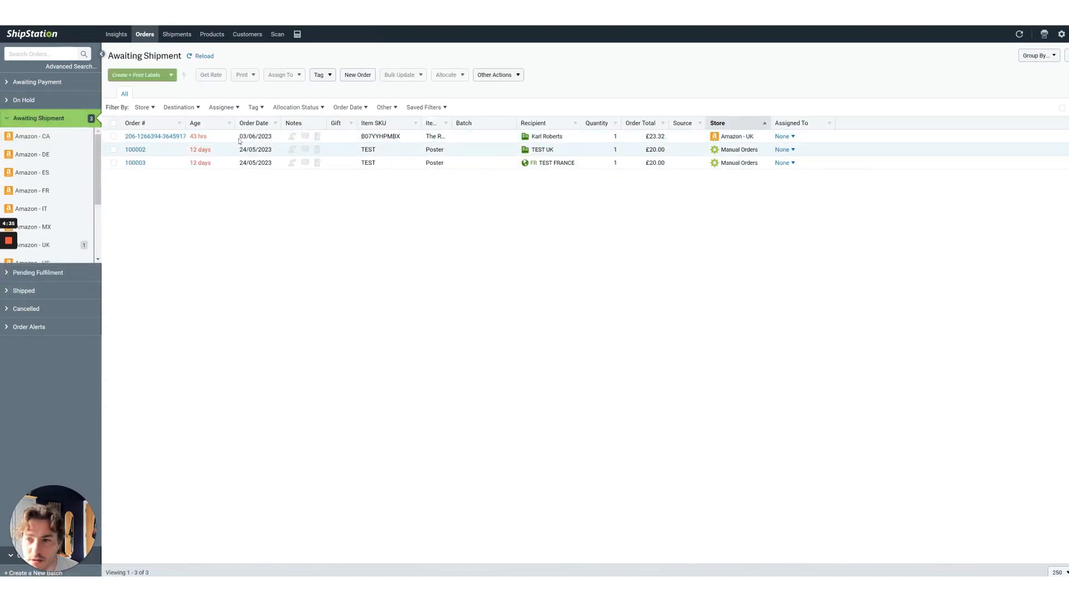
left_click(174, 139)
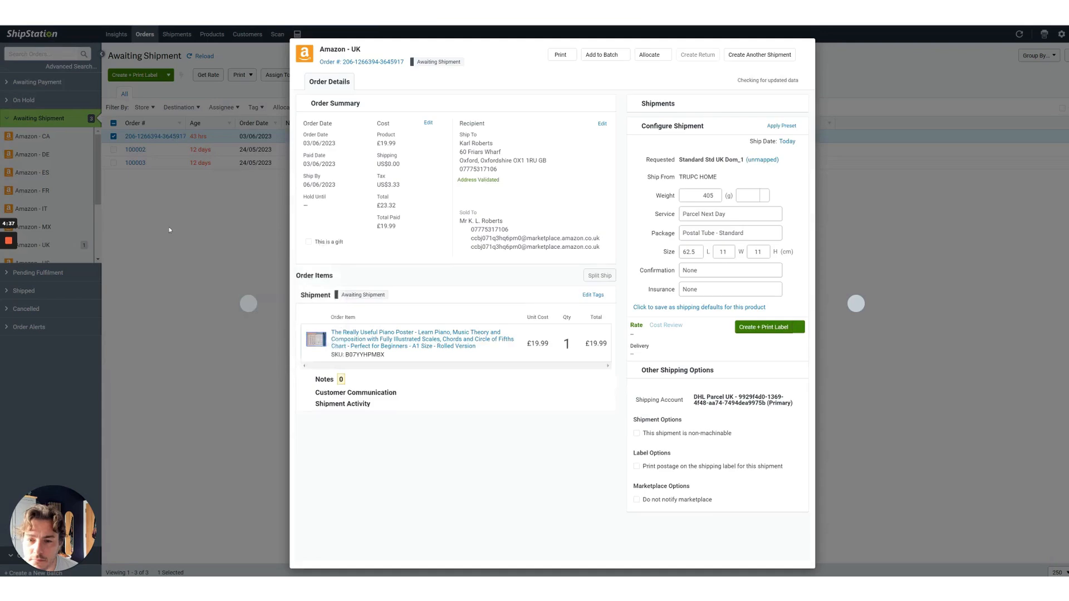
right_click(175, 200)
left_click(409, 444)
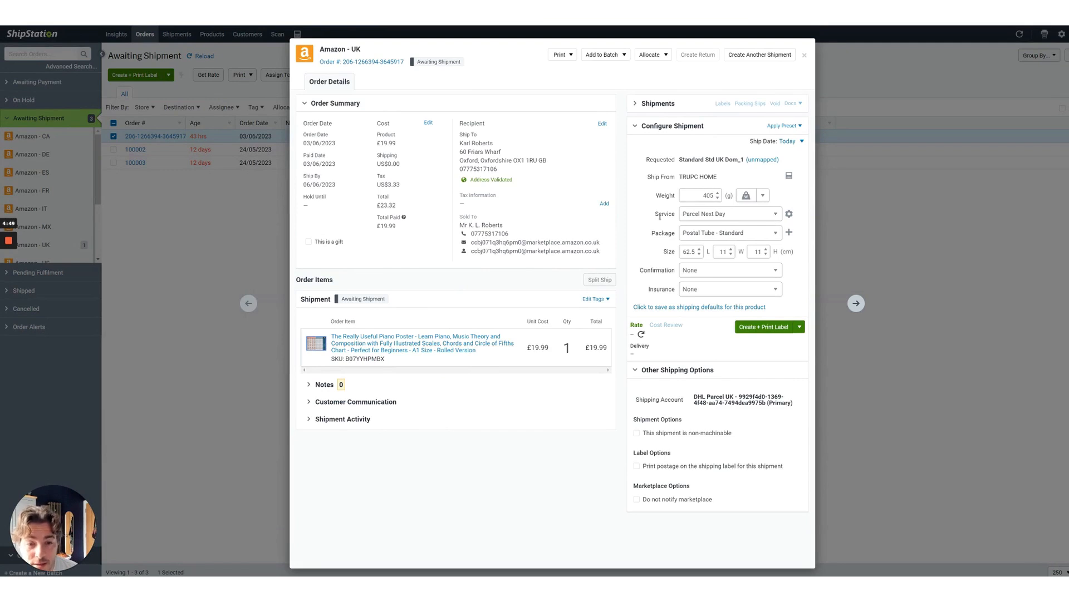
left_click_drag(656, 215, 679, 216)
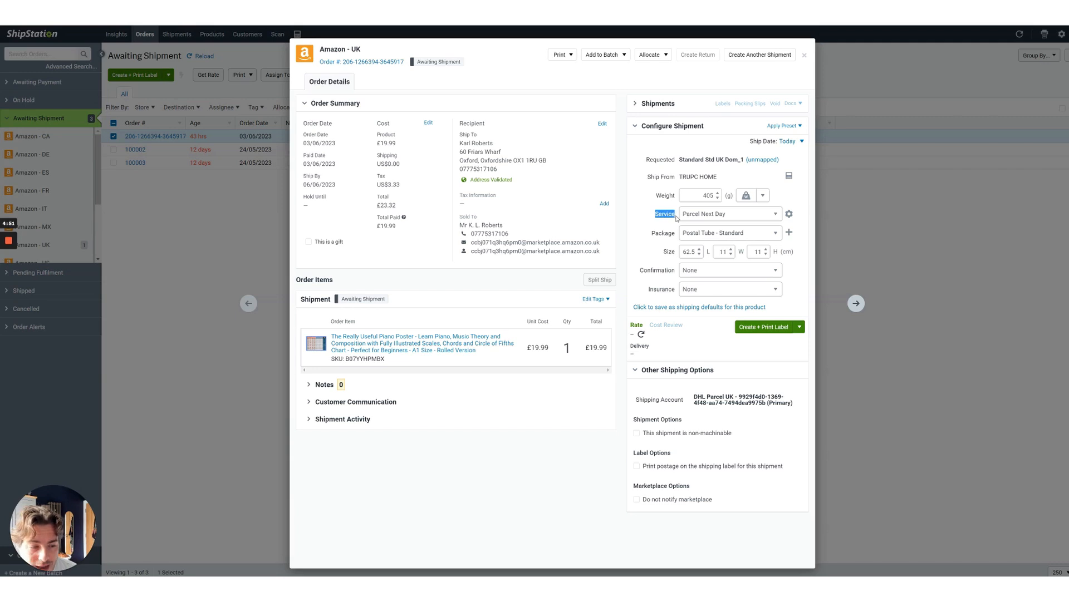
left_click(777, 215)
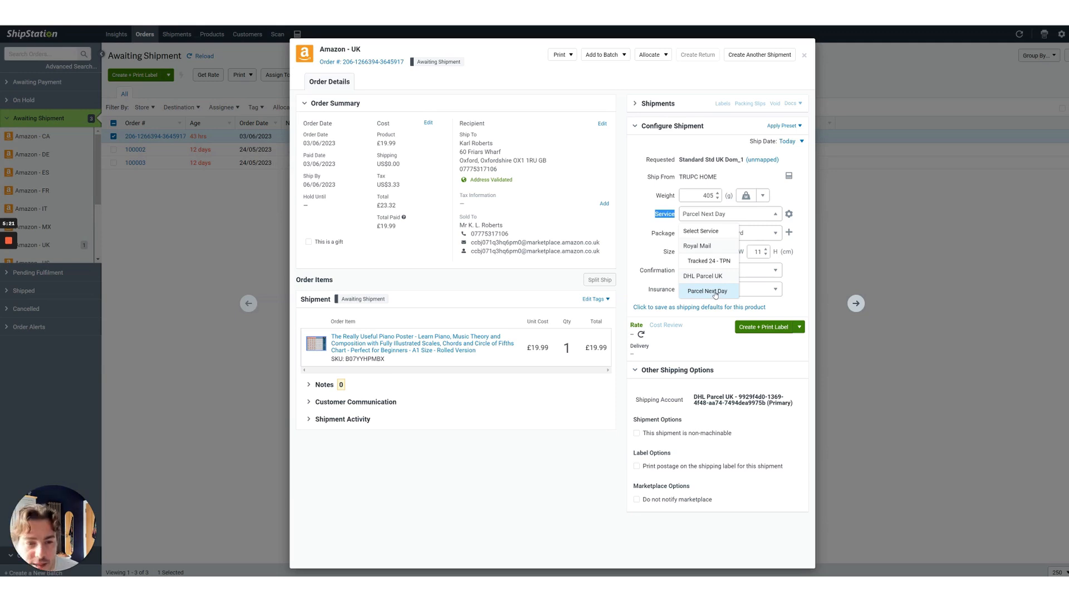
left_click(716, 294)
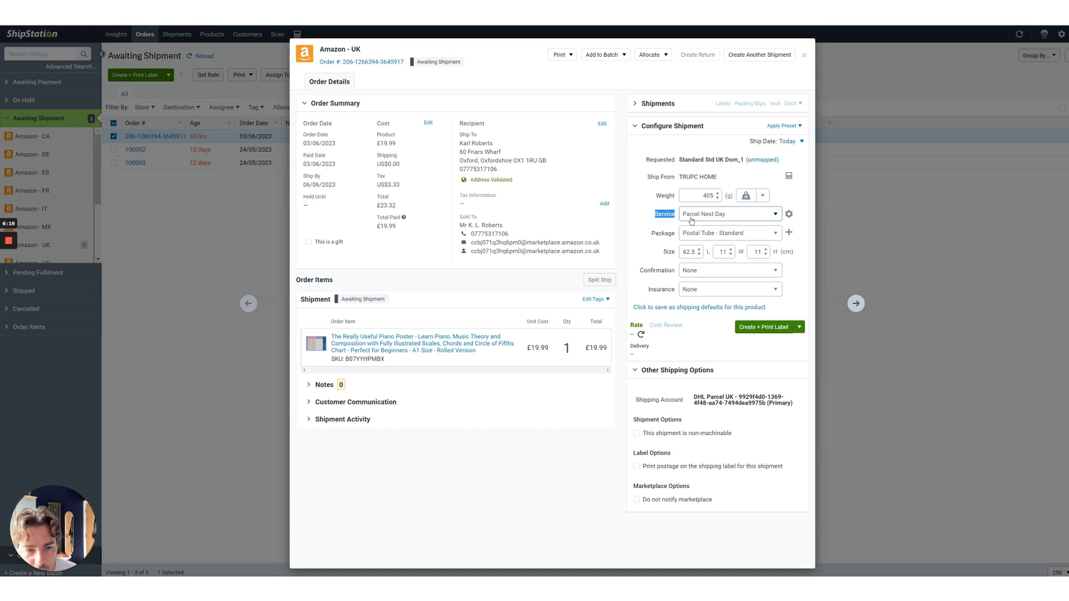
Step: Check the package choices, keep Postal Tube - Standard, and create the order's shipping label for printing
left_click(777, 234)
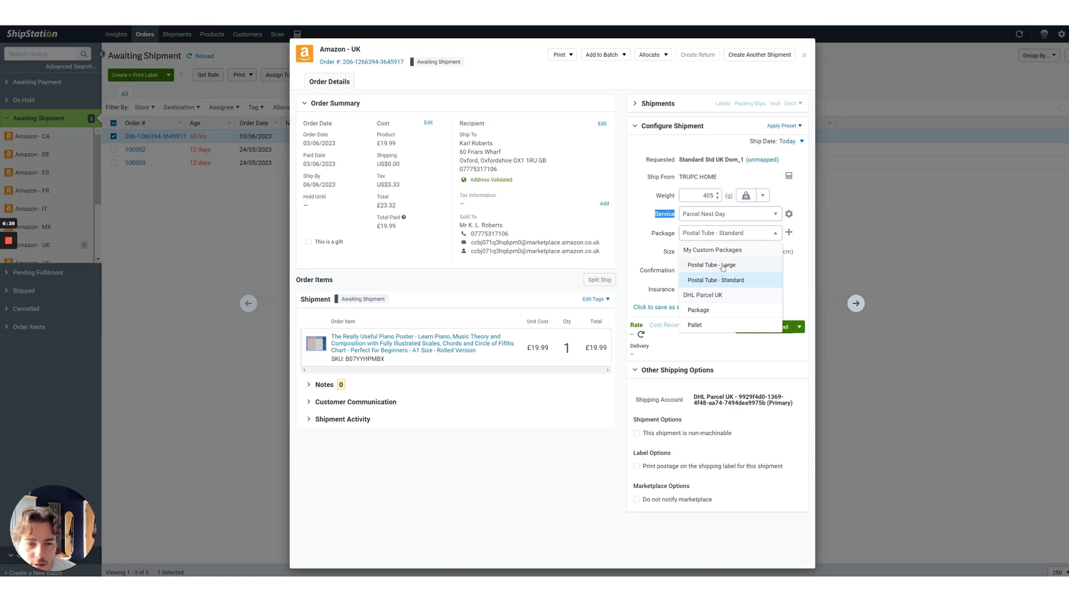
left_click(774, 234)
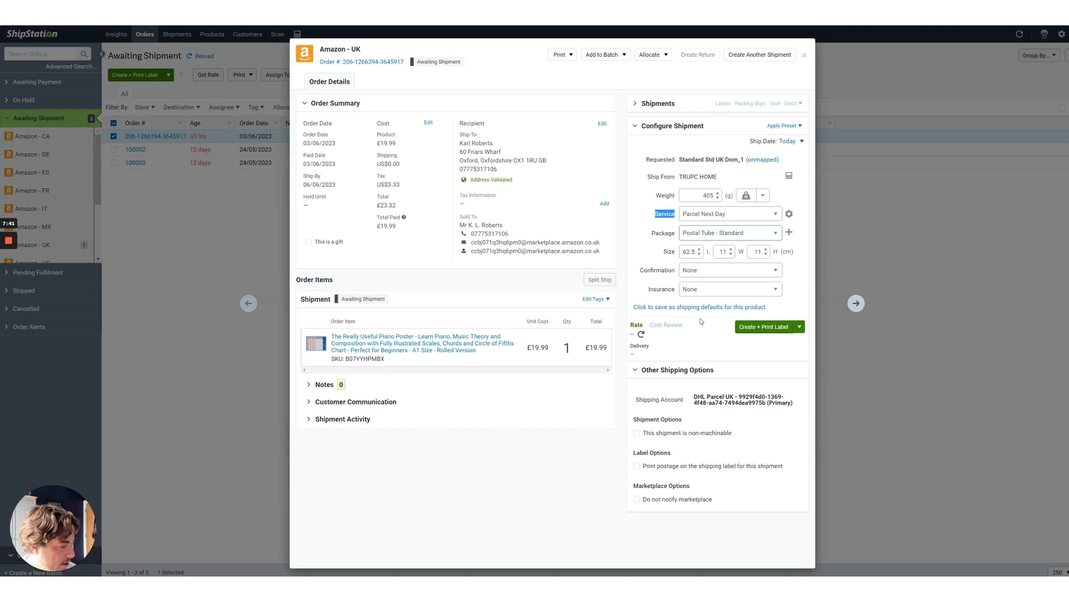
left_click(758, 327)
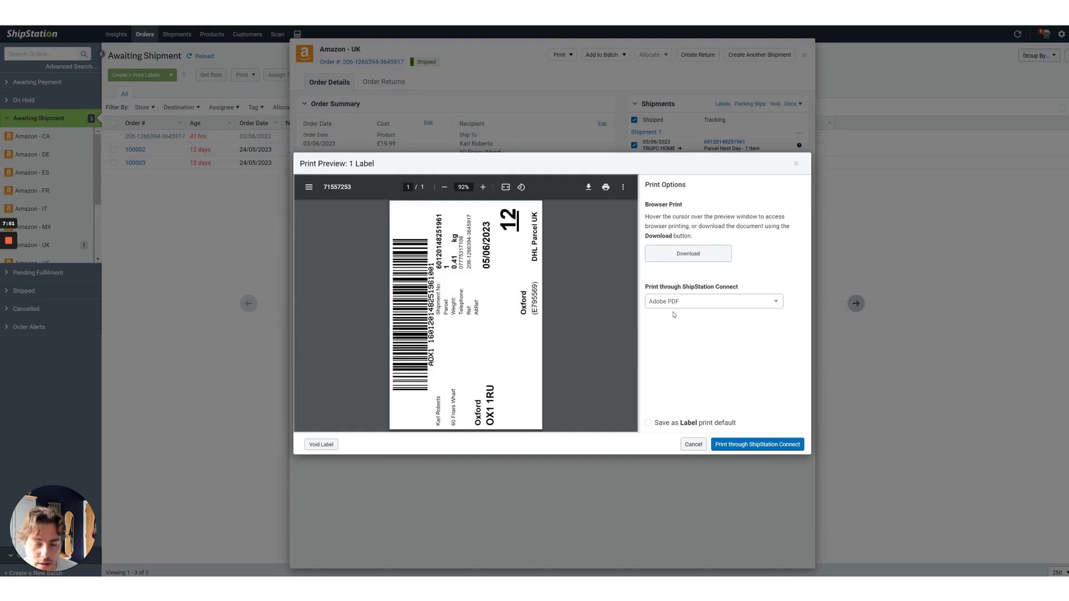
Step: Choose ZDesigner ZD421-300dpi ZPL as the ShipStation Connect printer and save it as the label print default
left_click(688, 303)
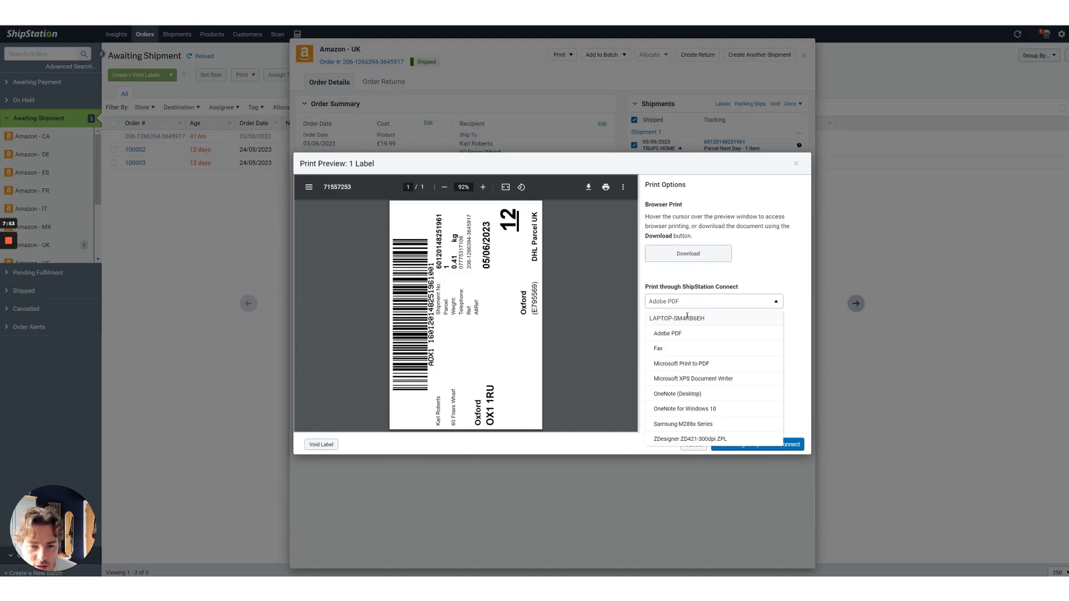
left_click(723, 440)
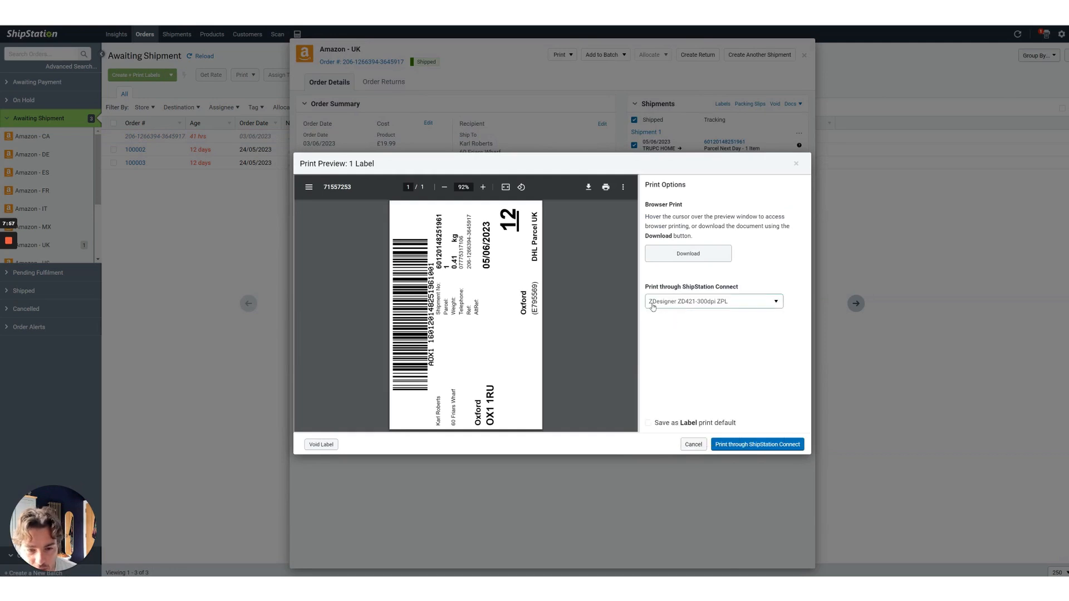
left_click(699, 305)
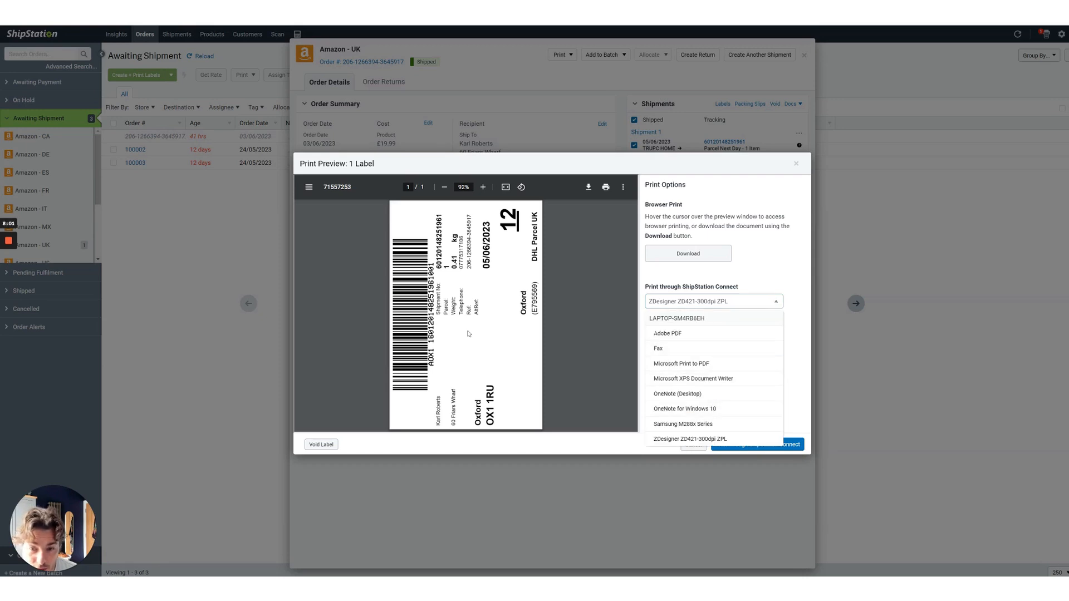
left_click(677, 439)
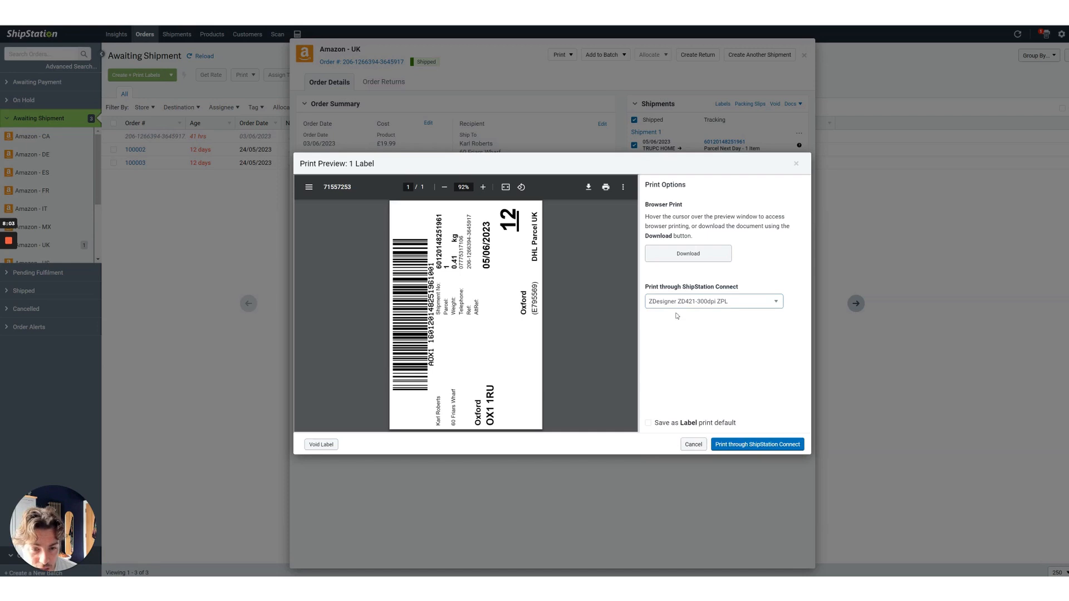
left_click(649, 423)
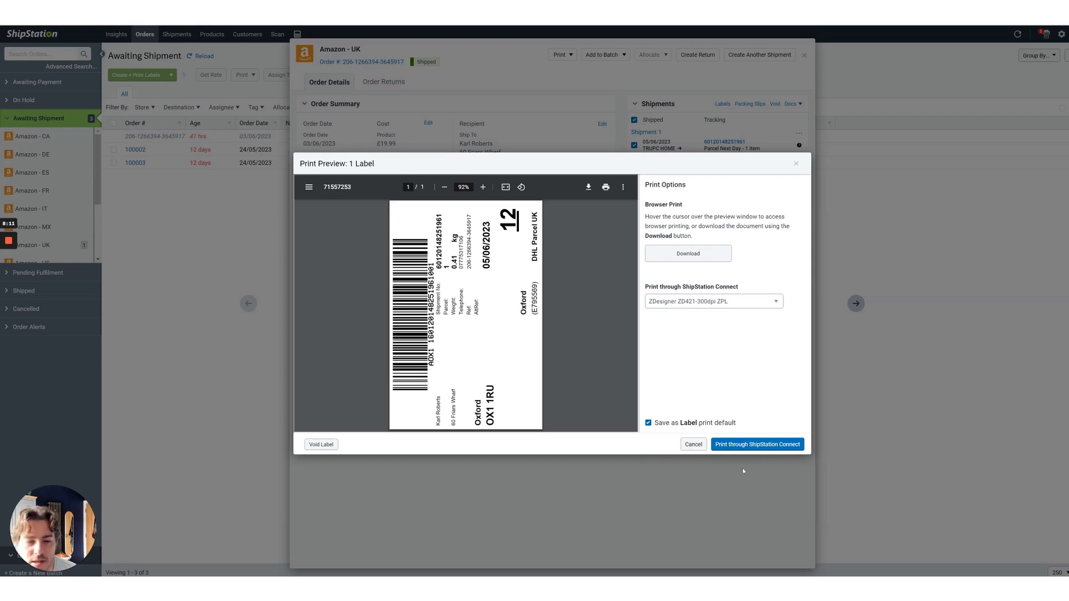
Step: Print the DHL label through ShipStation Connect and close the Amazon - UK order's details
left_click(751, 446)
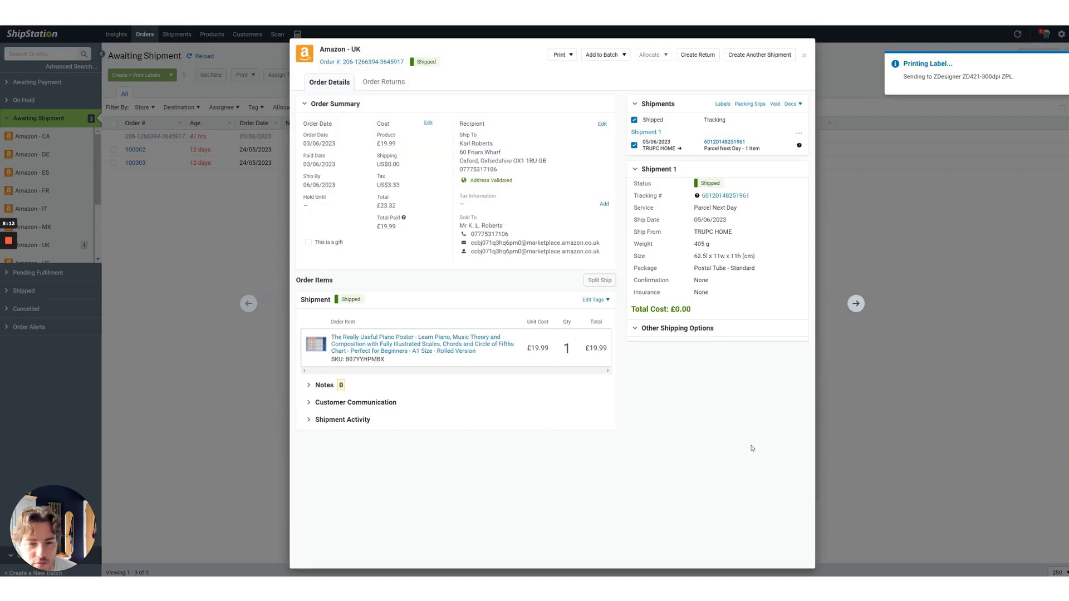
left_click(945, 81)
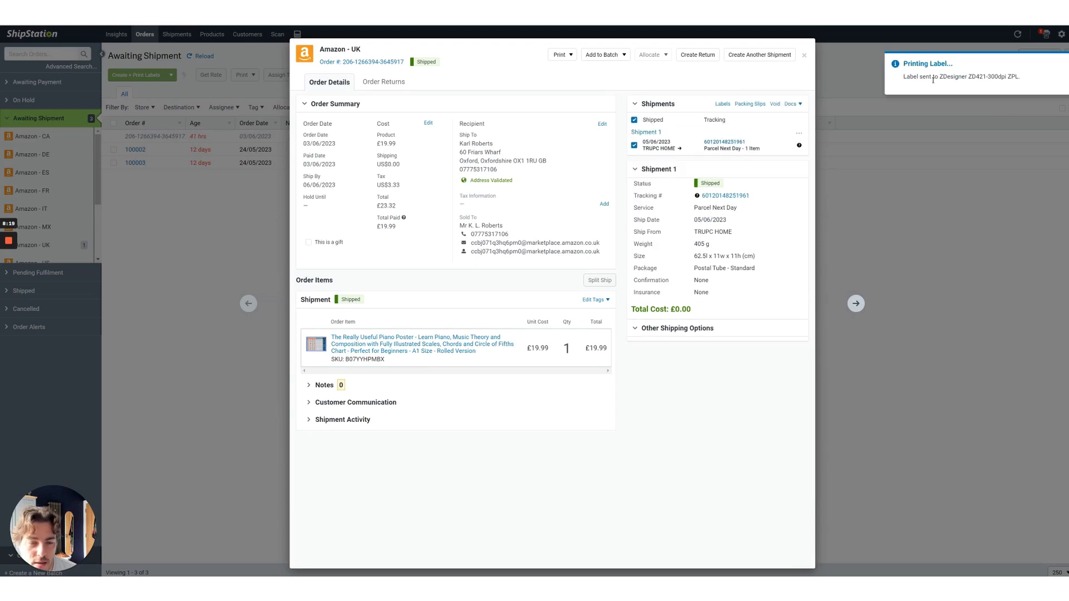
left_click(933, 79)
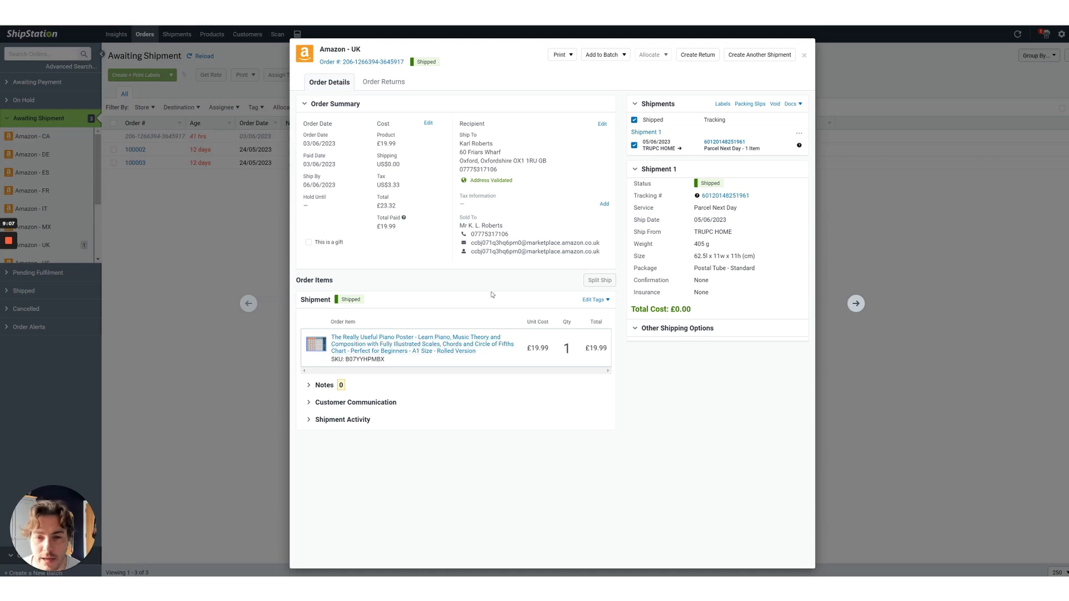
left_click(803, 56)
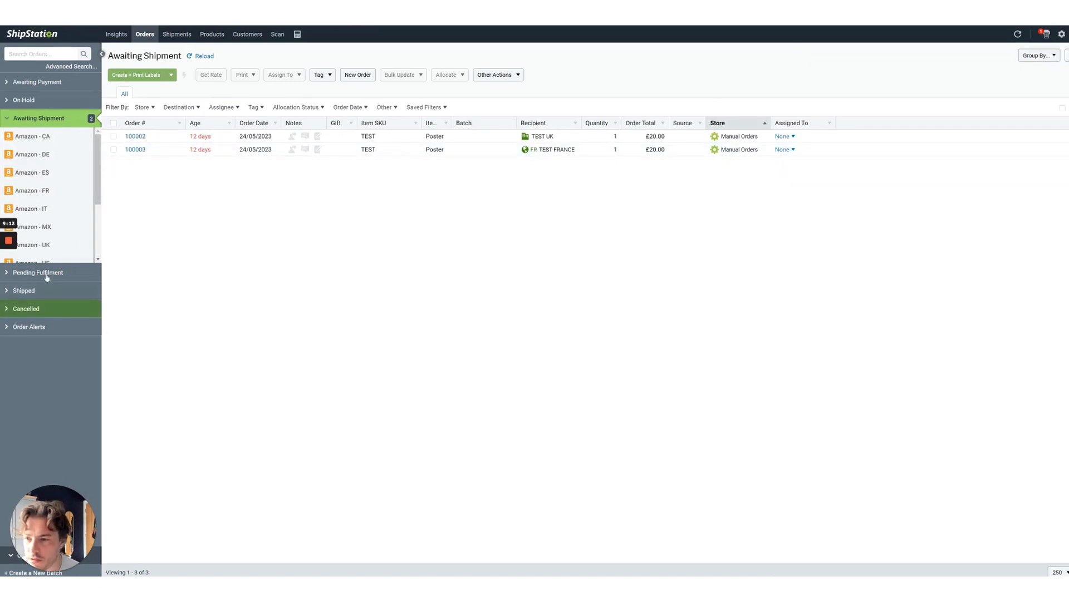
Step: Check the age of the newest Amazon - UK order among the shipped orders and return to the orders awaiting shipment
left_click(37, 297)
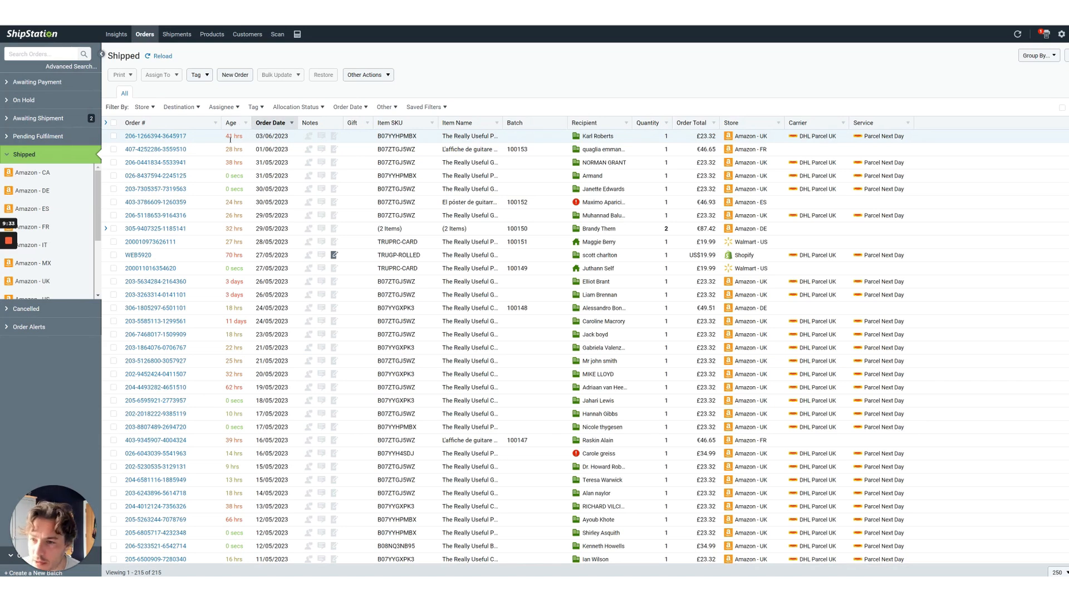
left_click_drag(243, 136, 225, 136)
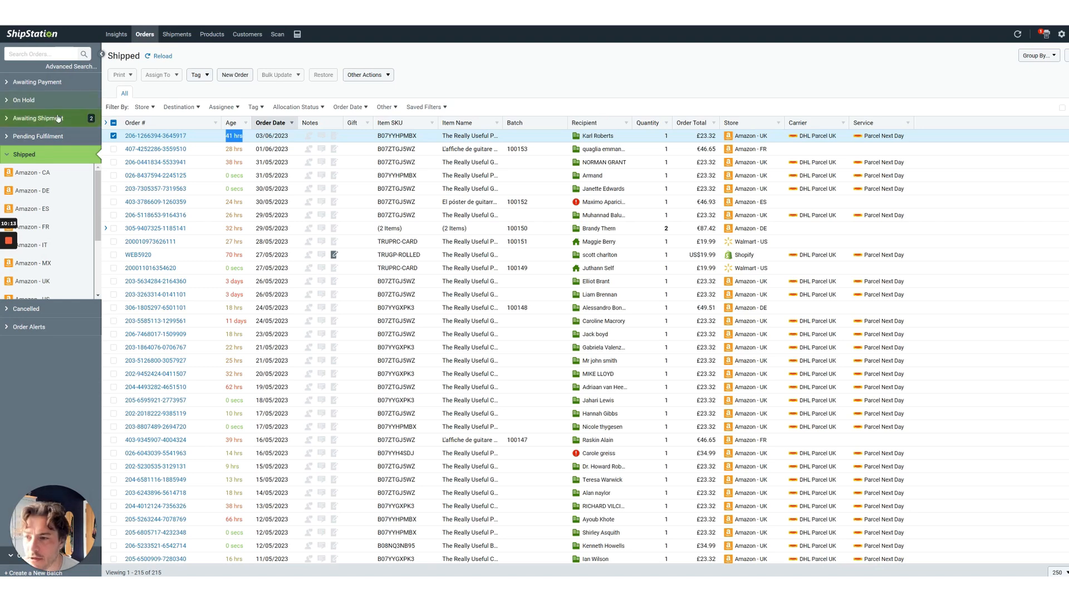
left_click(81, 121)
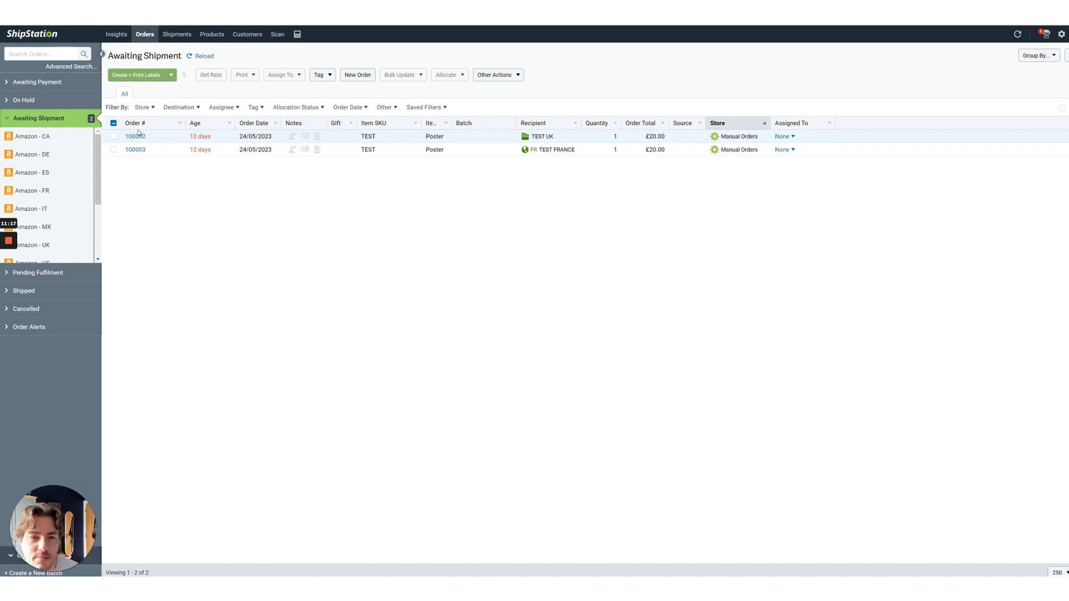
mouse_move(8, 243)
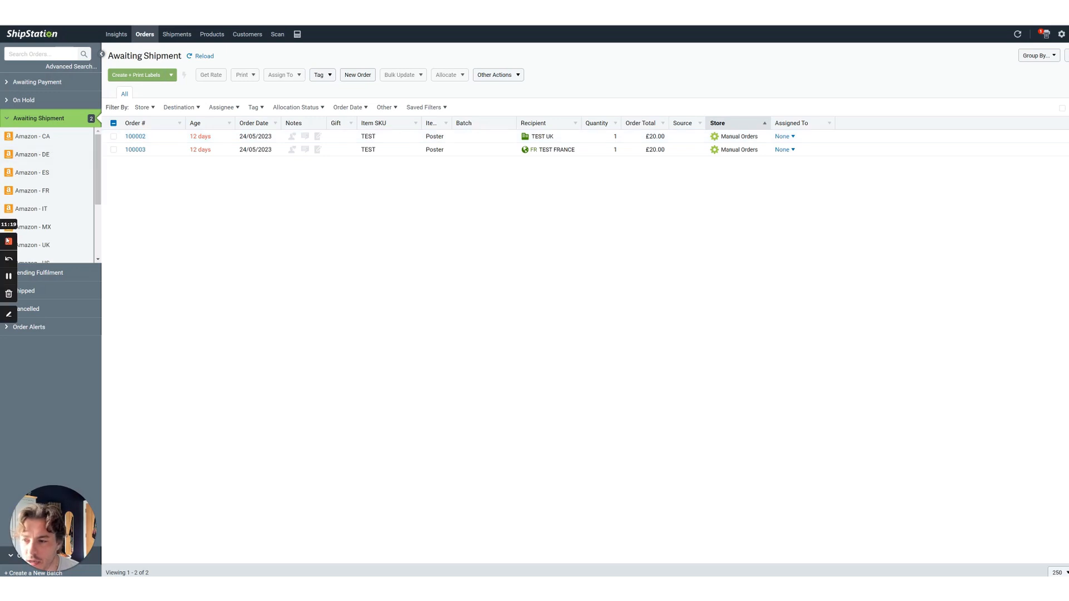